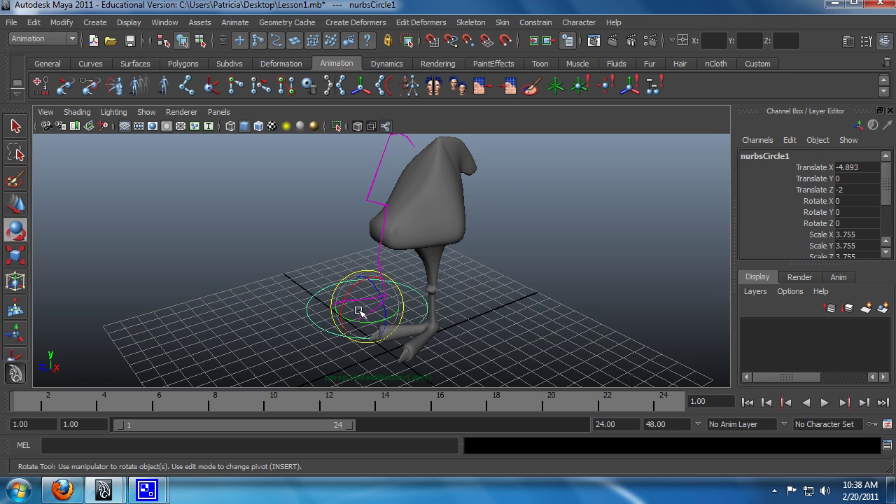
Test-rotate the control circle about X, and undo both that rotation and the preceding X move so it surrounds the feet
left_click_drag(354, 297, 343, 321)
key("ctrl+z")
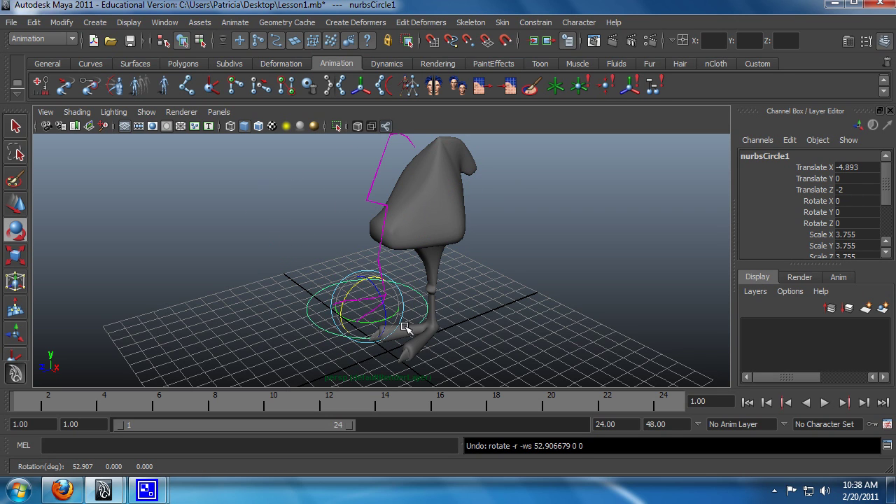
key("ctrl+z")
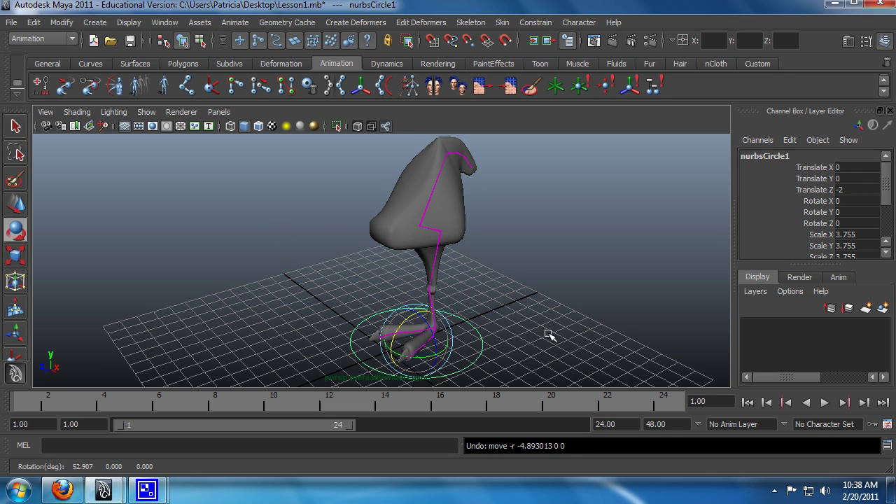
middle_click_drag(549, 335, 533, 322, "alt")
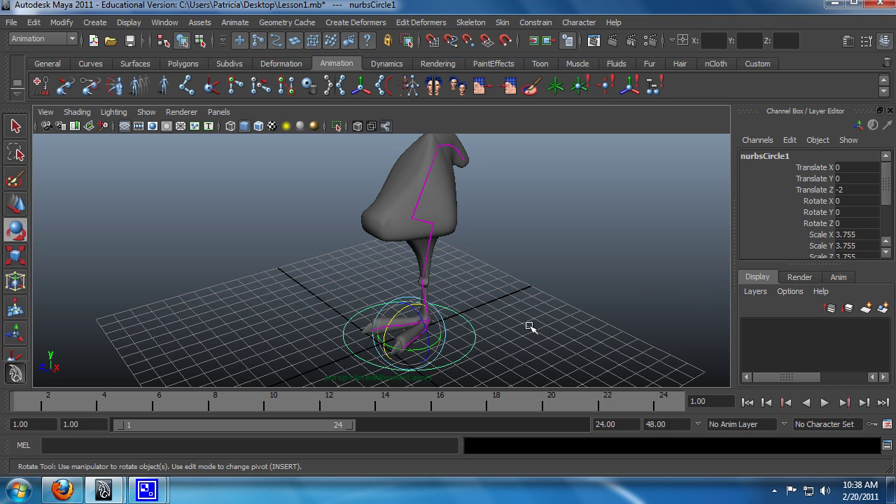
key("q")
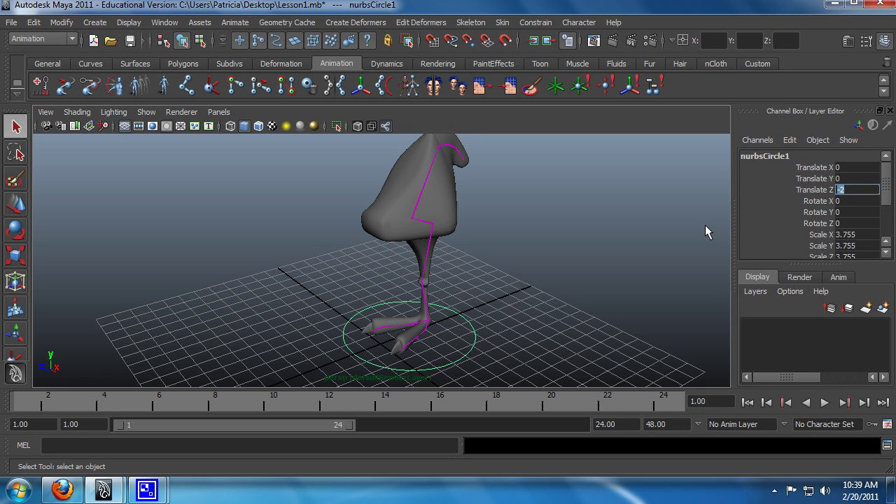
Try setting the control circle's Translate Z to 0 and undo the change
type("0")
key("Return")
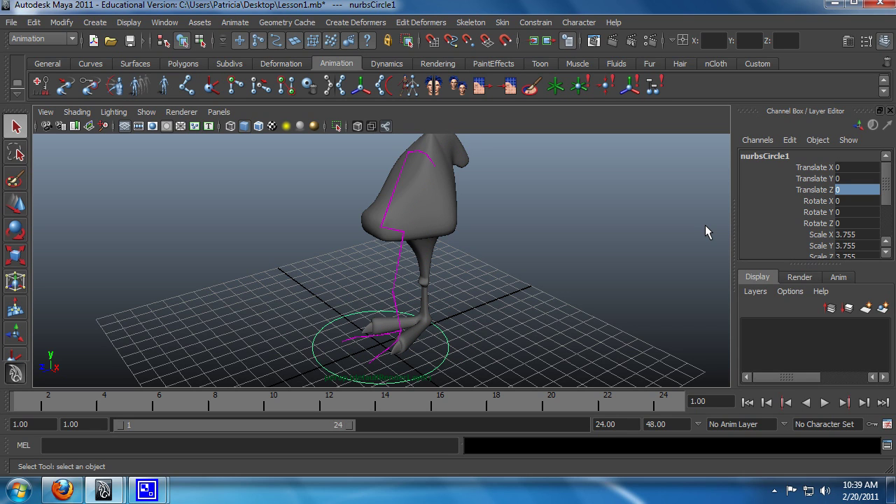
left_click_drag(425, 340, 425, 312, "alt")
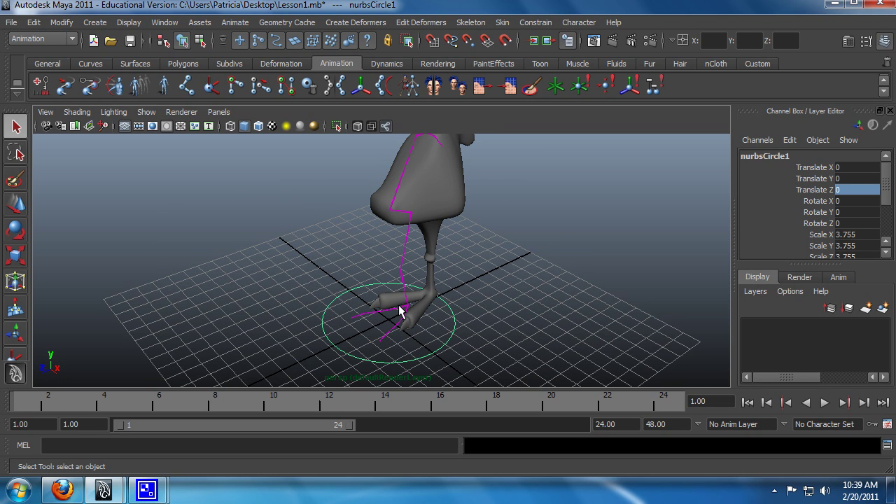
key("ctrl+z")
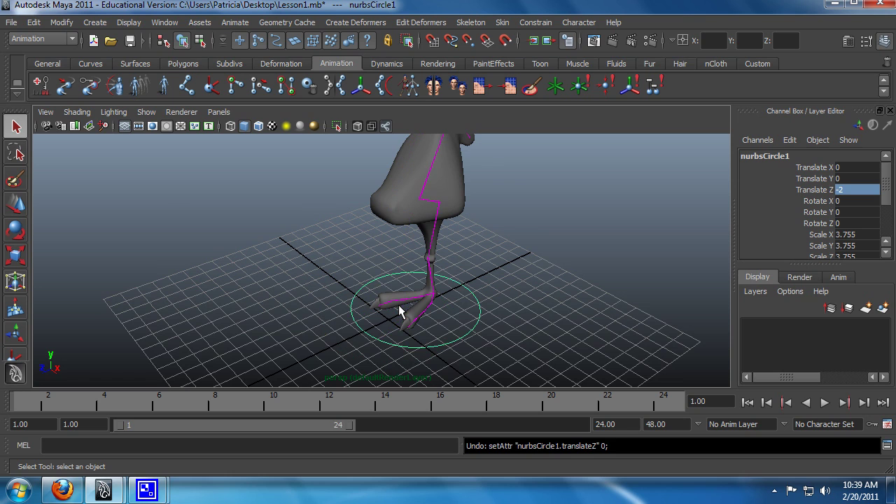
left_click_drag(536, 316, 515, 359, "alt")
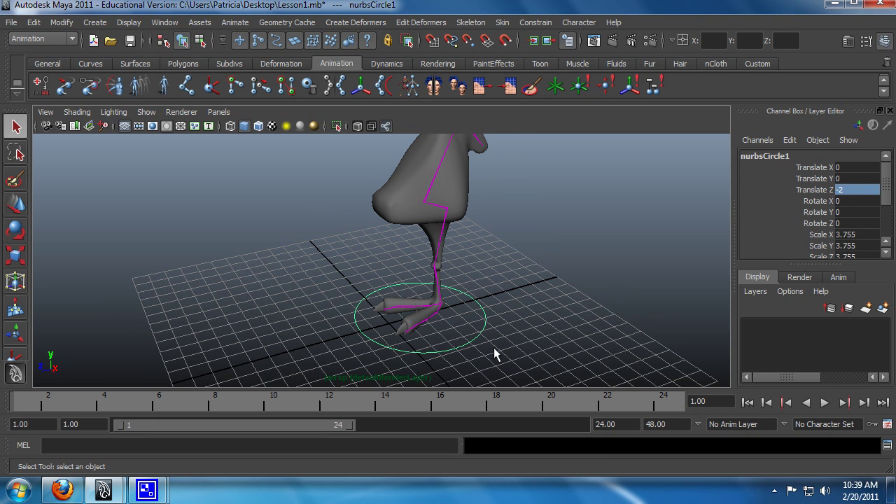
Open the Outliner, expand joint1 and delete its joint1_parentConstraint1 node
left_click(89, 26)
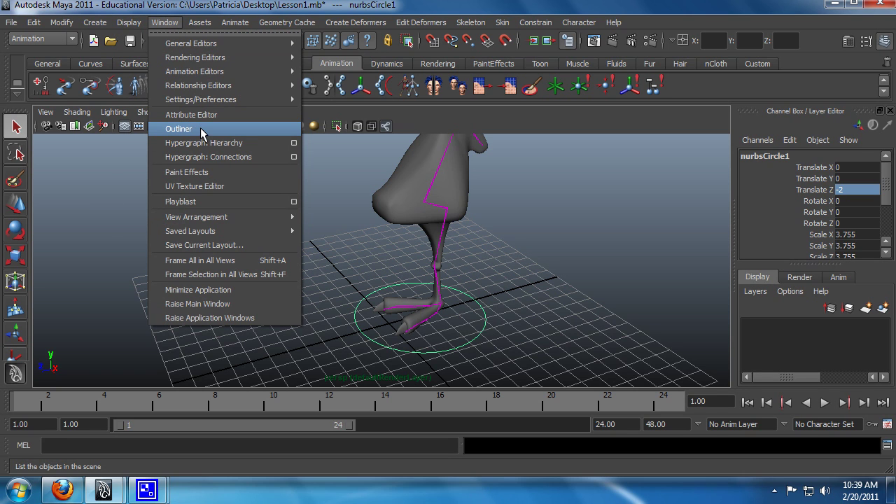
left_click(179, 129)
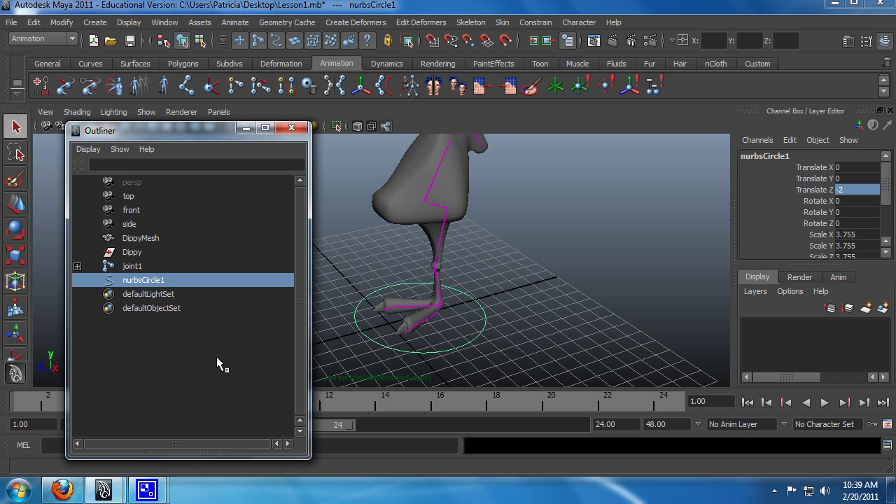
left_click(148, 266)
left_click(142, 280)
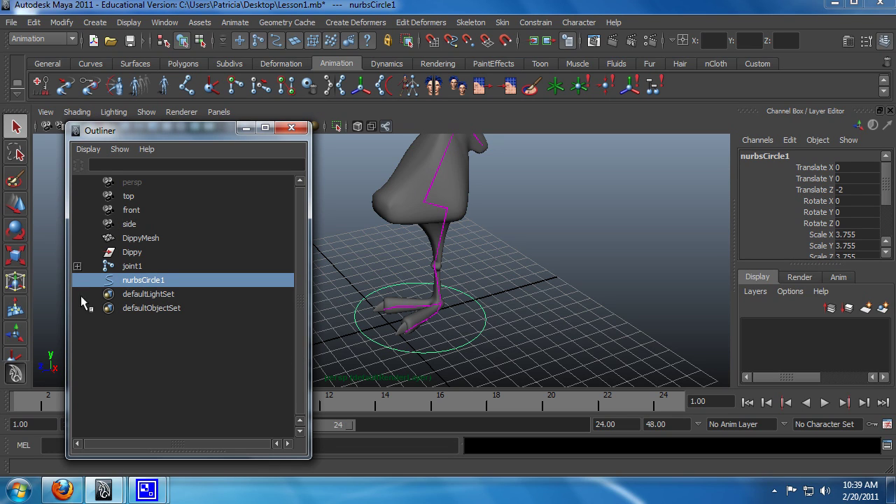
left_click(77, 266)
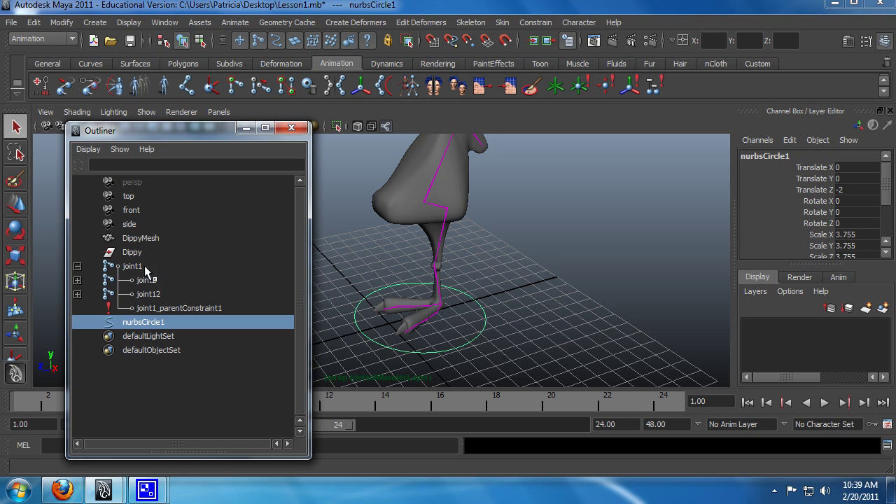
mouse_move(177, 308)
middle_mouse_down()
mouse_move(151, 311)
mouse_move(188, 309)
mouse_move(175, 310)
middle_mouse_up()
left_click(175, 308)
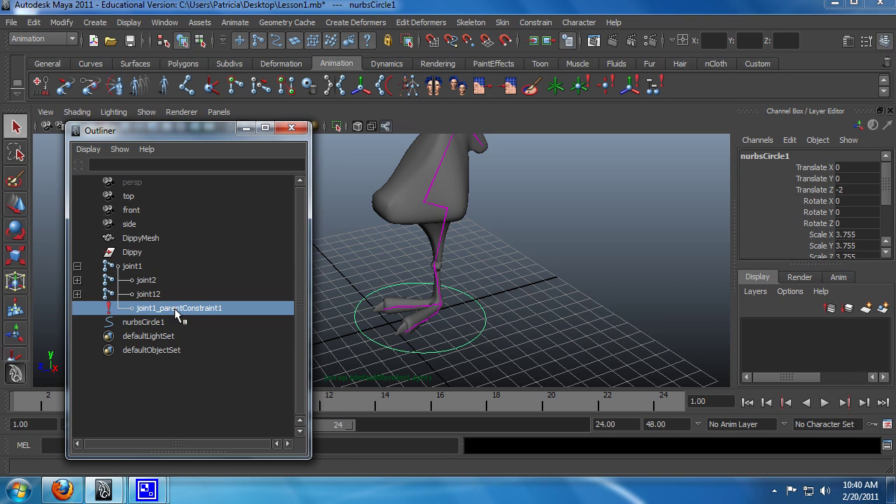
key("Delete")
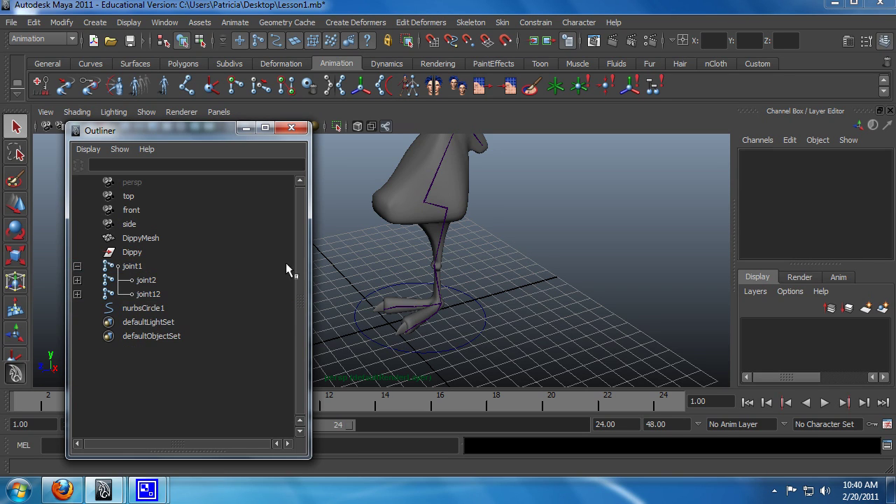
Freeze the transformations of nurbsCircle1 around the feet
left_click_drag(486, 340, 462, 315)
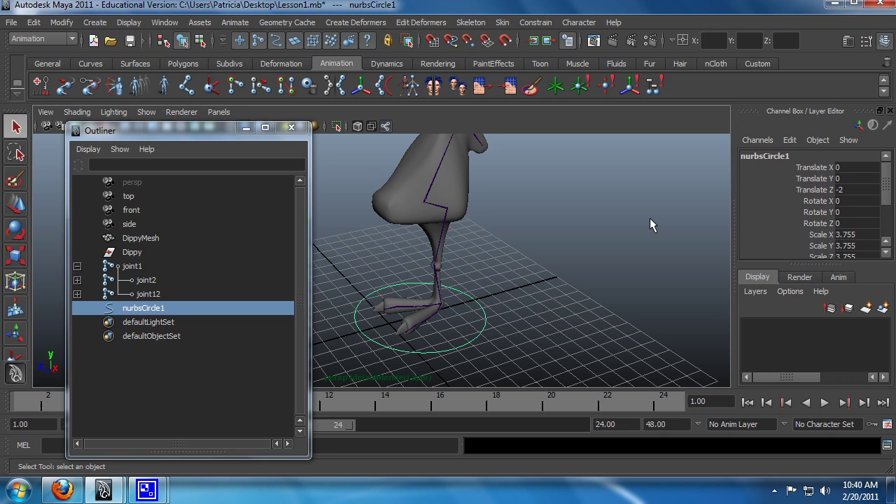
left_click(61, 23)
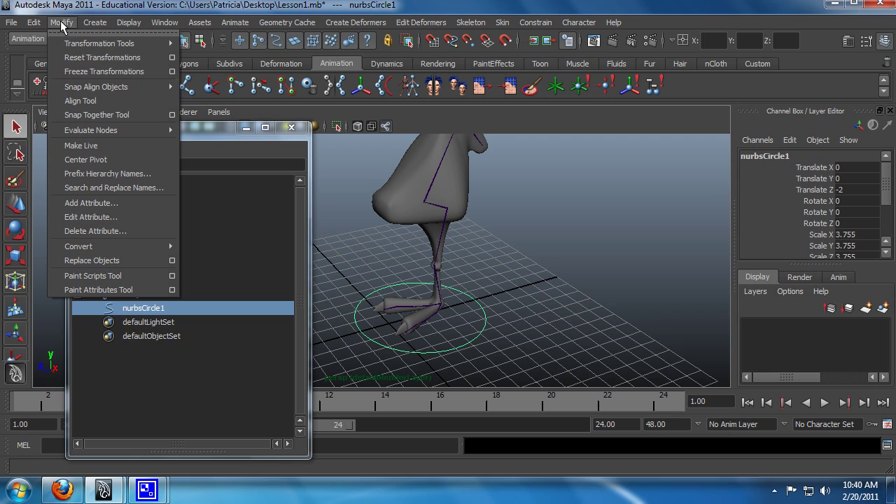
left_click(84, 72)
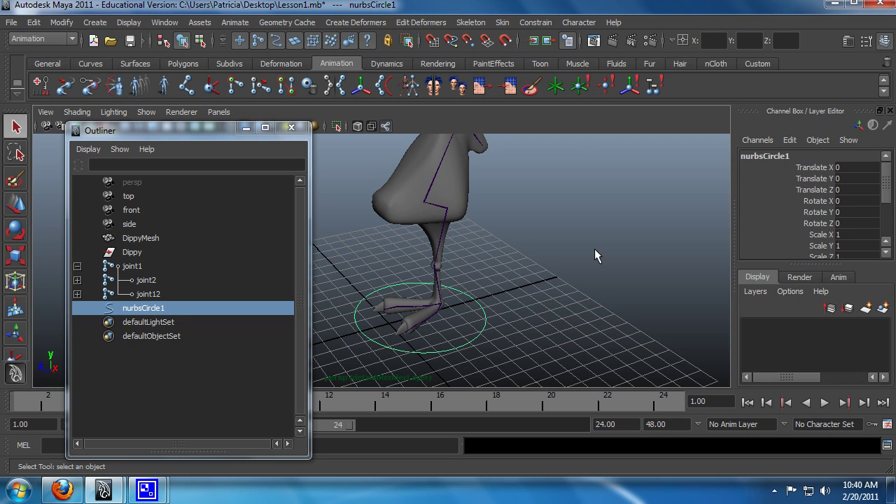
Parent-constrain joint1 to nurbsCircle1, with the circle as the driving object
left_click(449, 214, "shift")
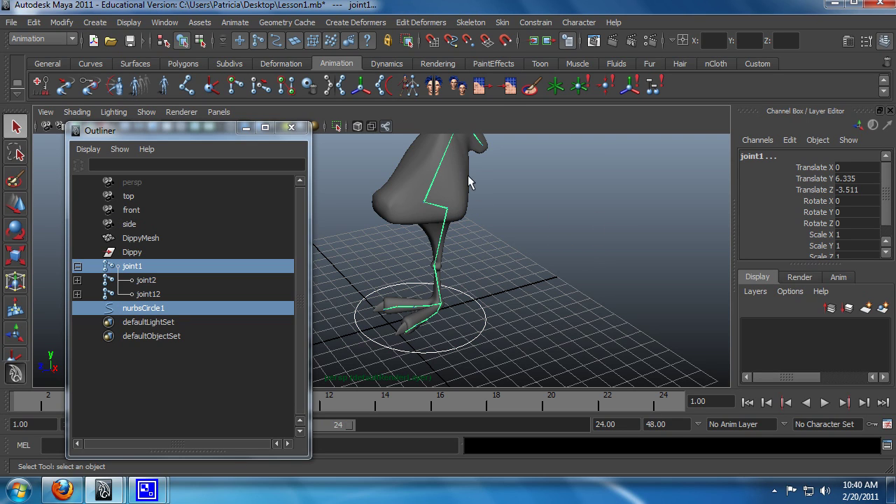
left_click(538, 22)
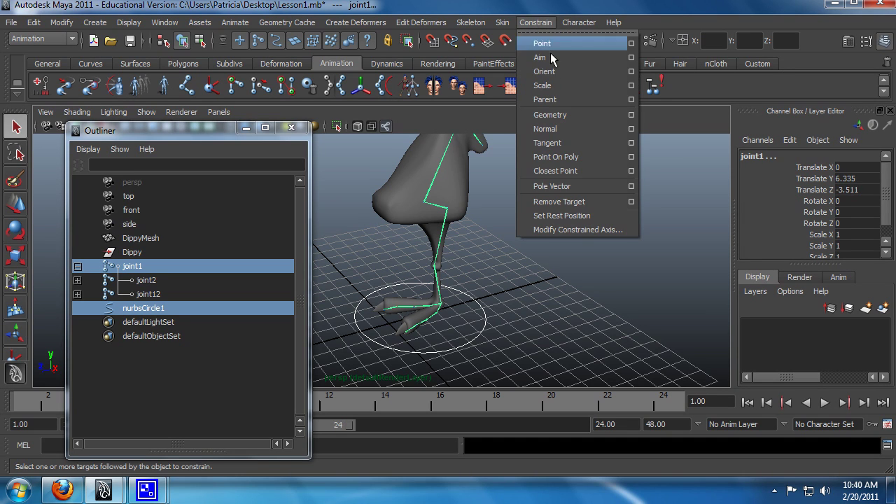
left_click(569, 98)
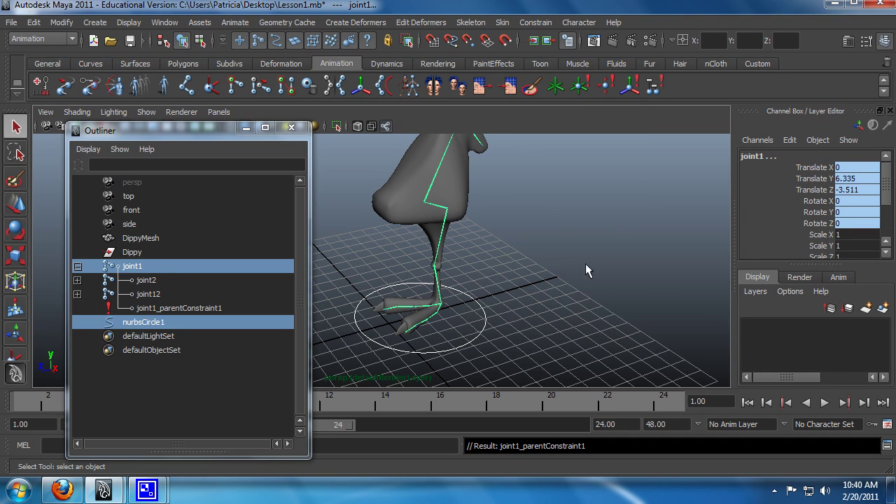
left_click(163, 326)
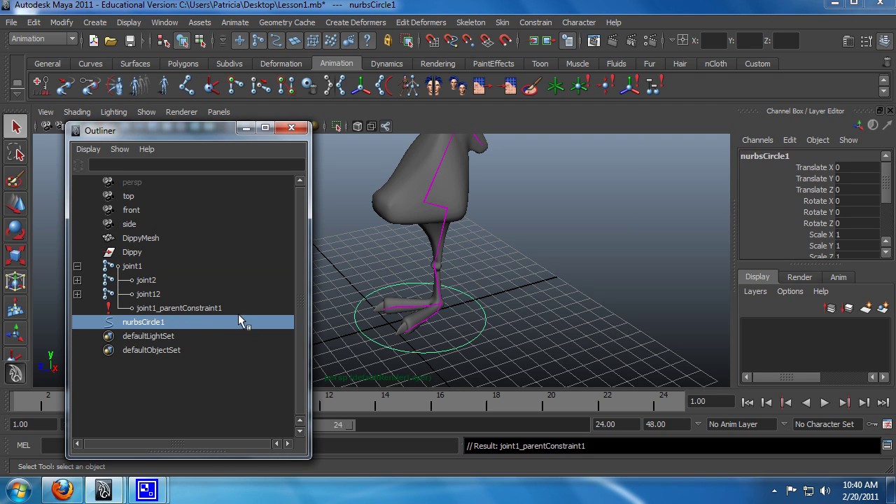
left_click(143, 266, "ctrl")
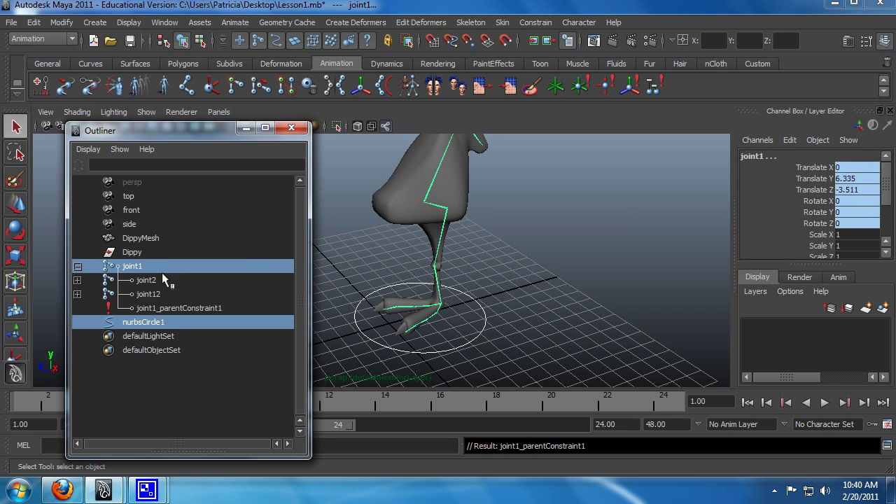
left_click(535, 22)
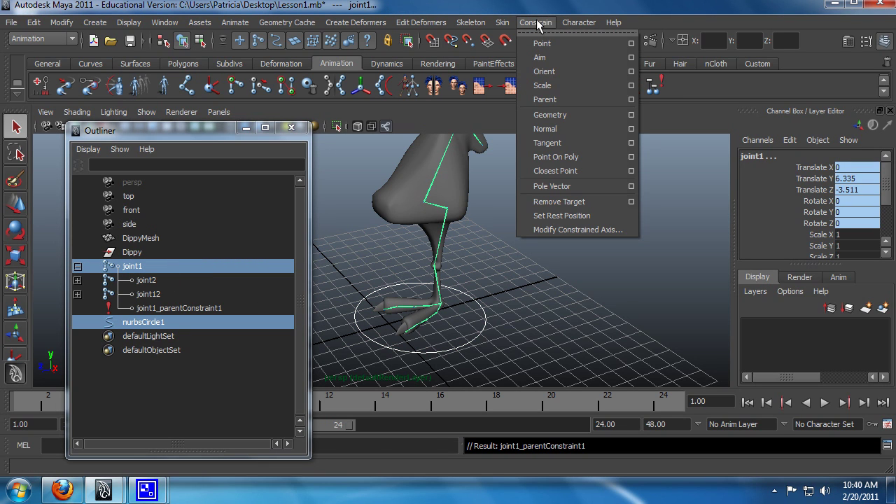
left_click(536, 23)
left_click(506, 271)
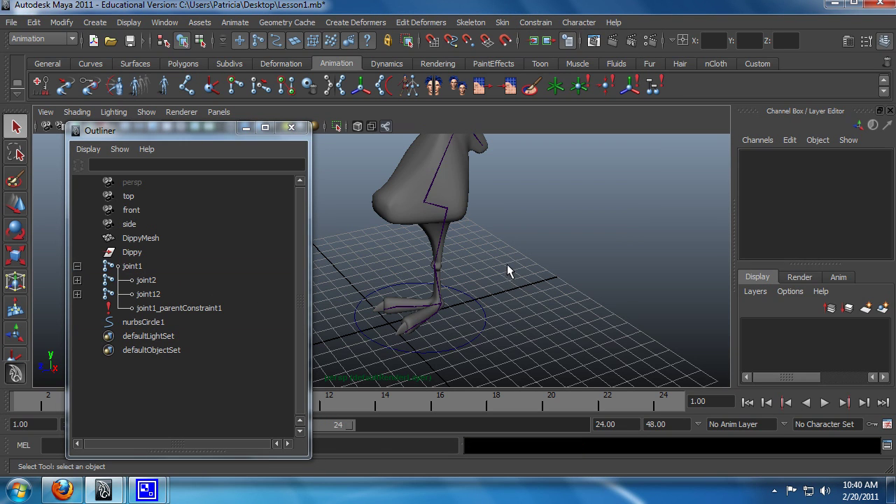
Test the constraint by moving nurbsCircle1 about 4.3 units along X, and undo the move
left_click_drag(507, 266, 542, 265, "alt")
left_click(476, 312)
key("w")
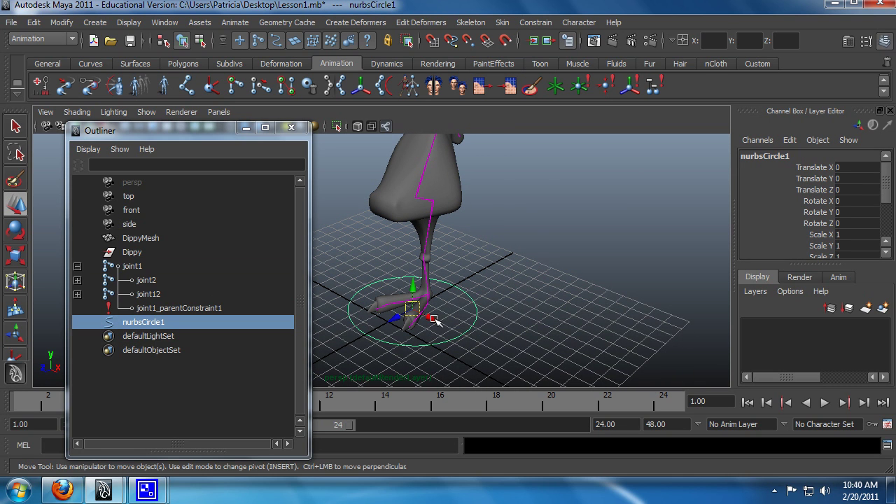
left_click_drag(430, 314, 493, 346)
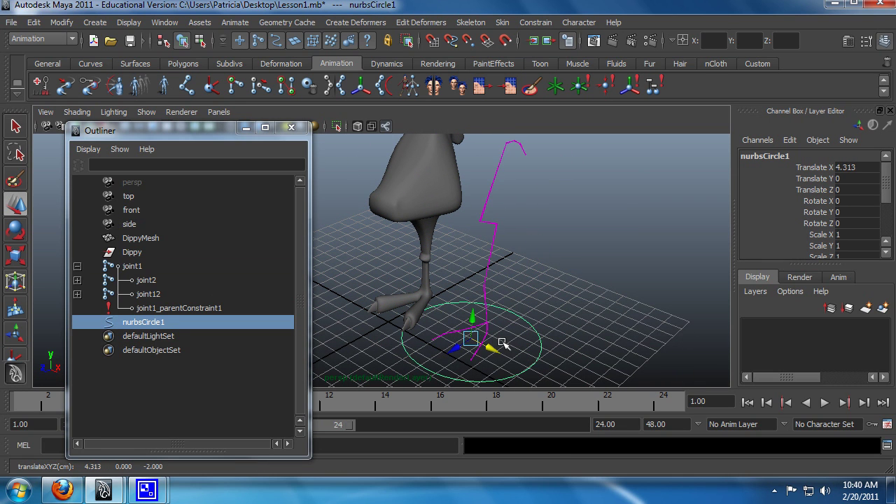
key("ctrl+z")
left_click_drag(584, 310, 525, 341, "alt")
key("q")
key("w")
key("ctrl+z")
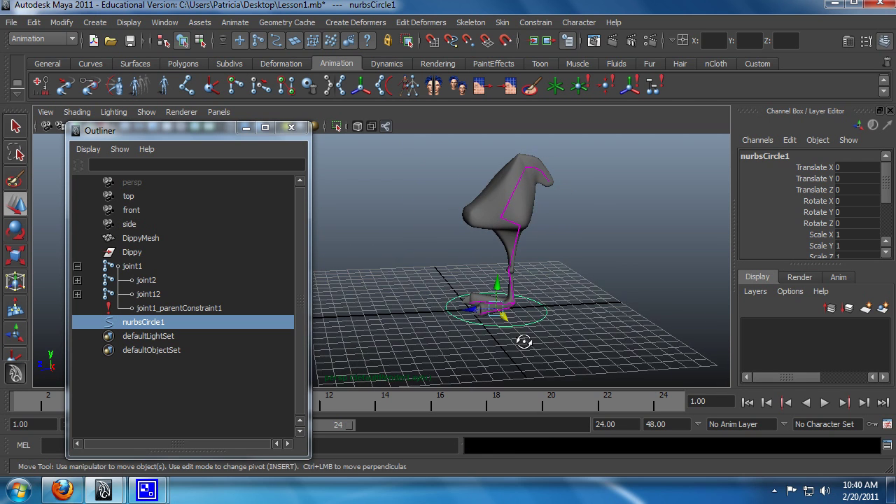
Test-rotate joint2 at the knee by about -101 degrees around Z, and undo the rotation
left_click_drag(450, 332, 532, 331, "alt")
middle_click_drag(532, 330, 553, 349, "alt")
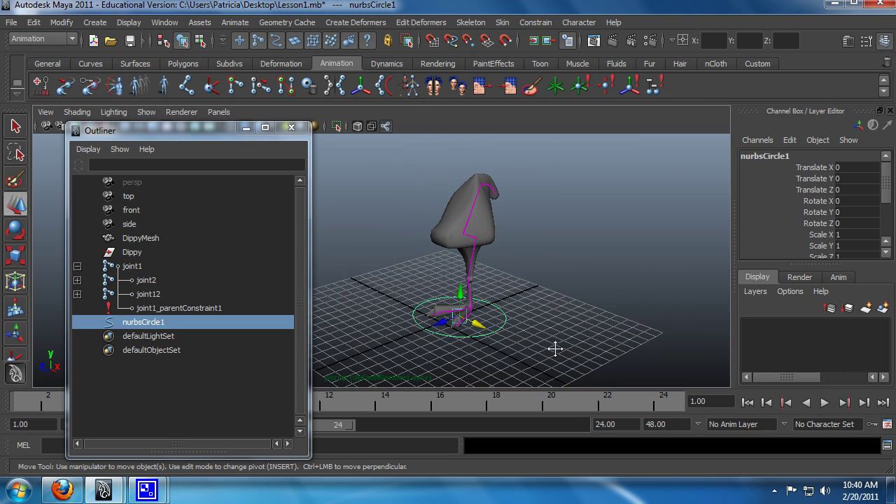
scroll(543, 343, "up", 3)
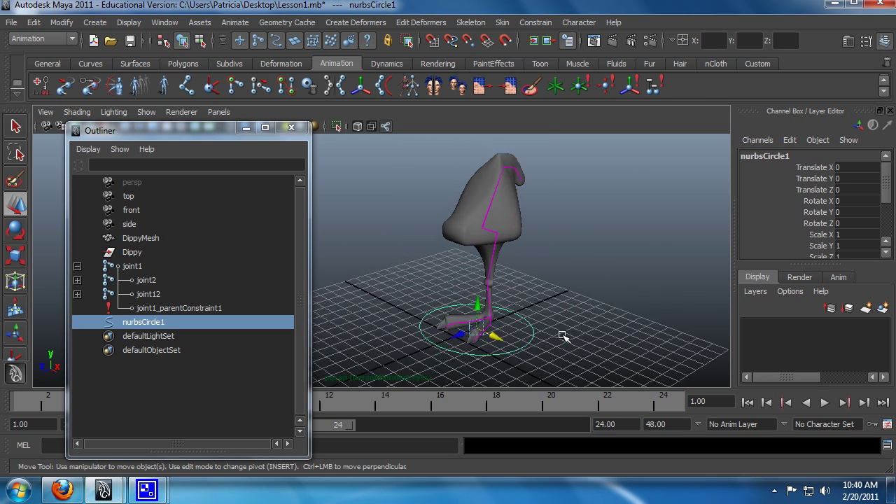
scroll(560, 326, "up", 2)
left_click_drag(553, 323, 555, 291, "alt")
key("q")
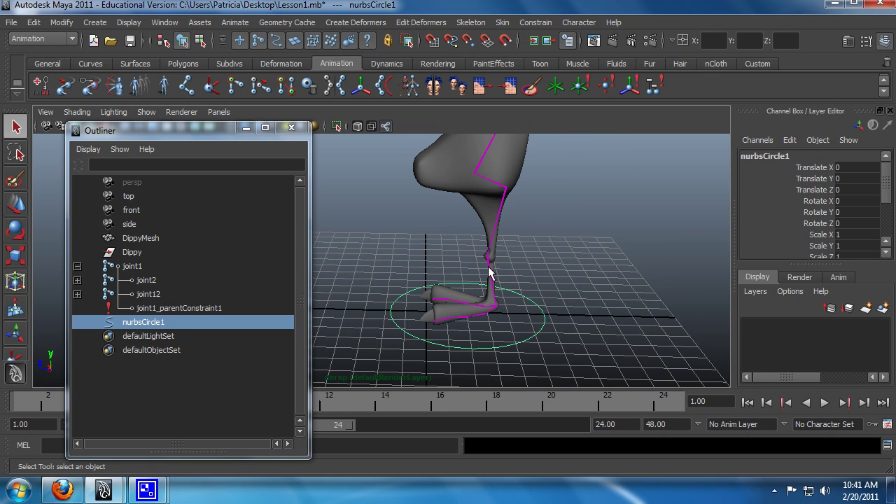
left_click(488, 273)
key("e")
left_click_drag(466, 240, 457, 257)
key("ctrl+z")
key("ctrl+z")
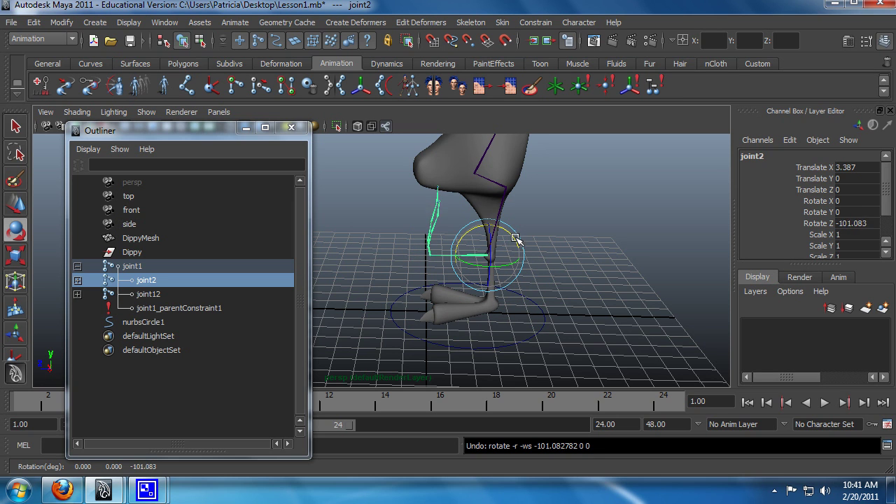
Test-move the hip joint joint1 about 3.9 units straight down, and undo the move
mouse_move(567, 321)
left_mouse_down("alt")
mouse_move(526, 308)
mouse_move(580, 326)
left_mouse_up("alt")
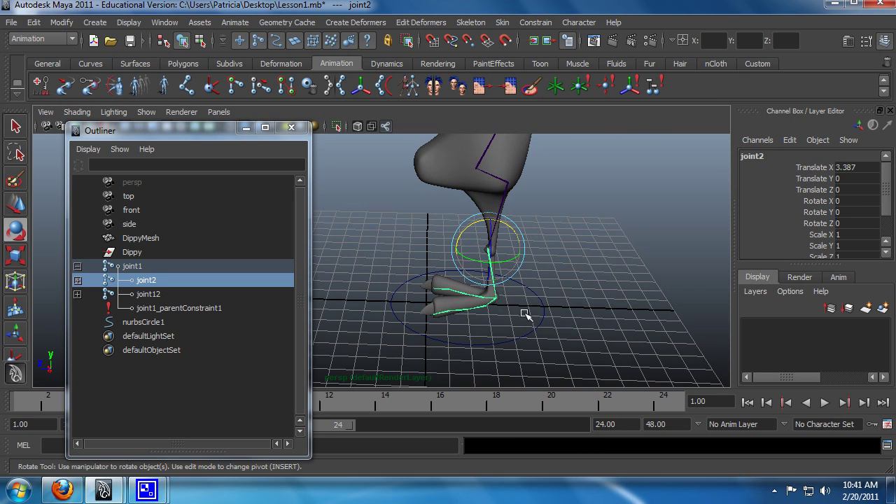
left_click_drag(459, 318, 509, 315, "alt")
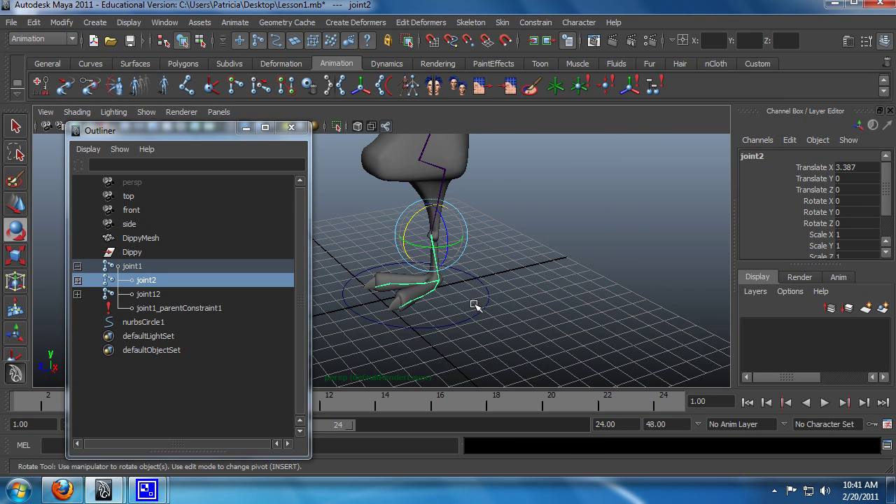
left_click_drag(563, 282, 559, 317, "alt")
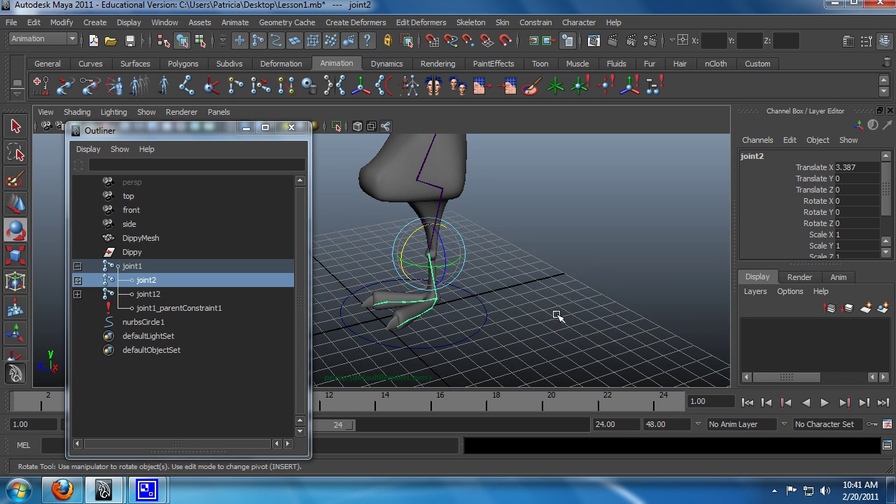
key("q")
left_click(441, 196)
key("w")
left_click_drag(440, 157, 448, 241)
key("ctrl+z")
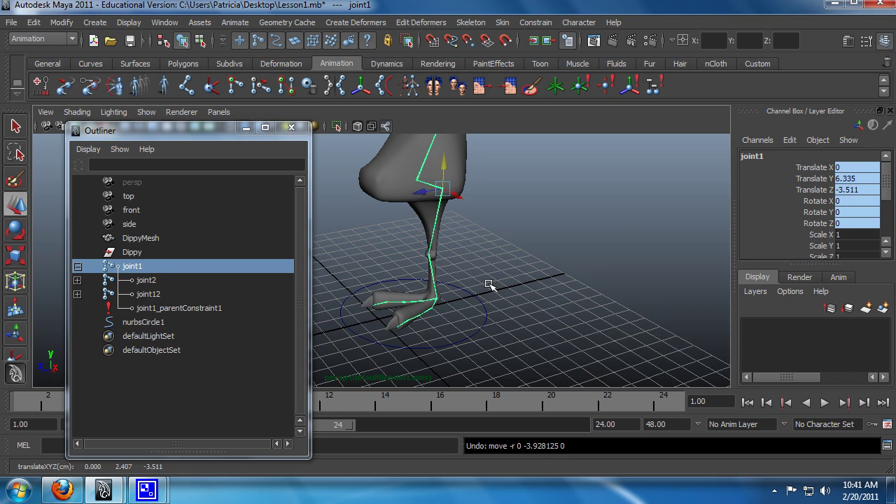
left_click_drag(492, 284, 540, 304, "alt")
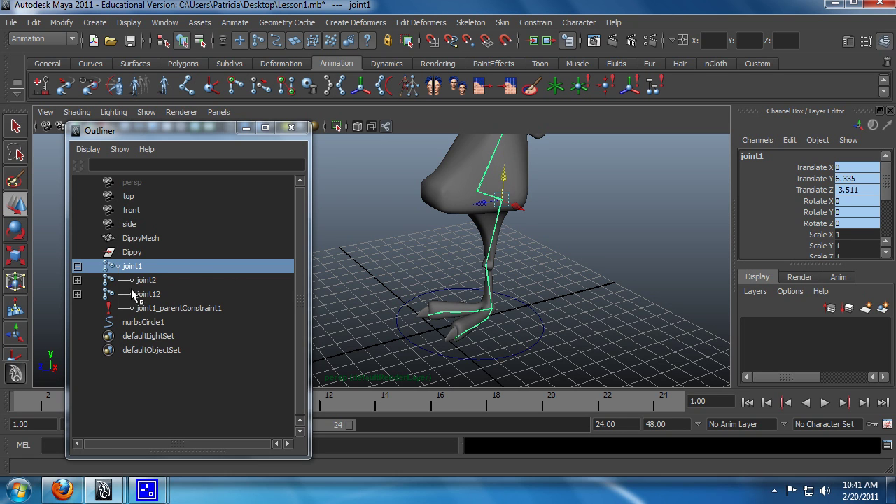
left_click_drag(552, 264, 477, 314, "alt")
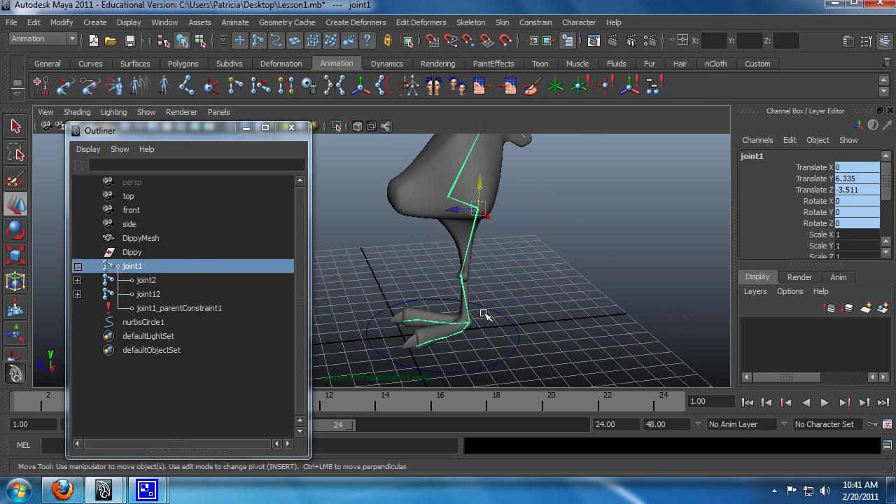
left_click(158, 323)
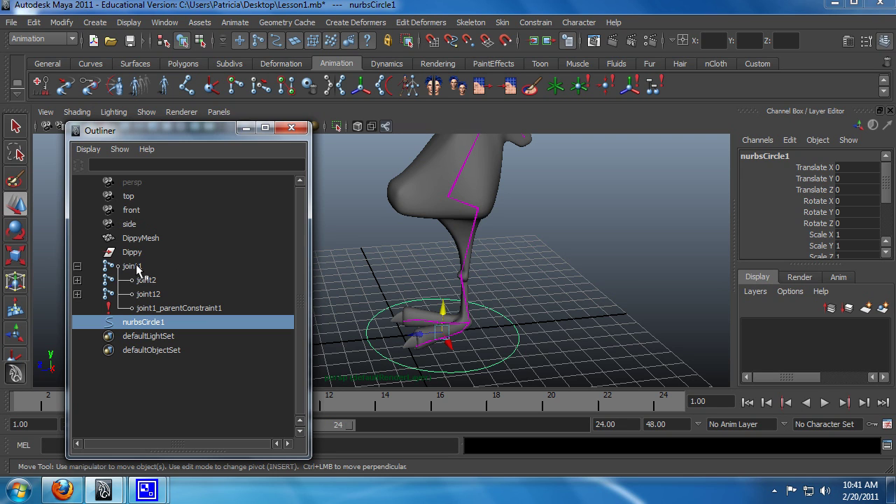
left_click_drag(553, 263, 518, 252, "alt")
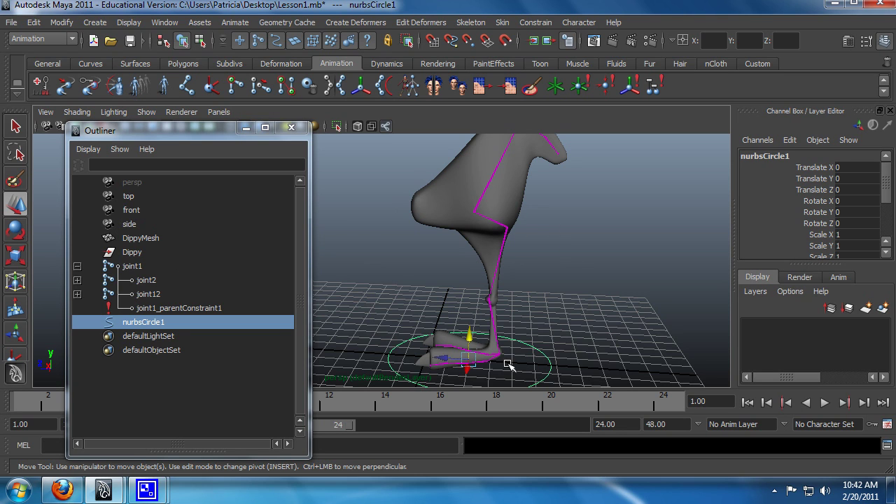
mouse_move(511, 365)
left_mouse_down("alt")
mouse_move(536, 344)
mouse_move(511, 348)
left_mouse_up("alt")
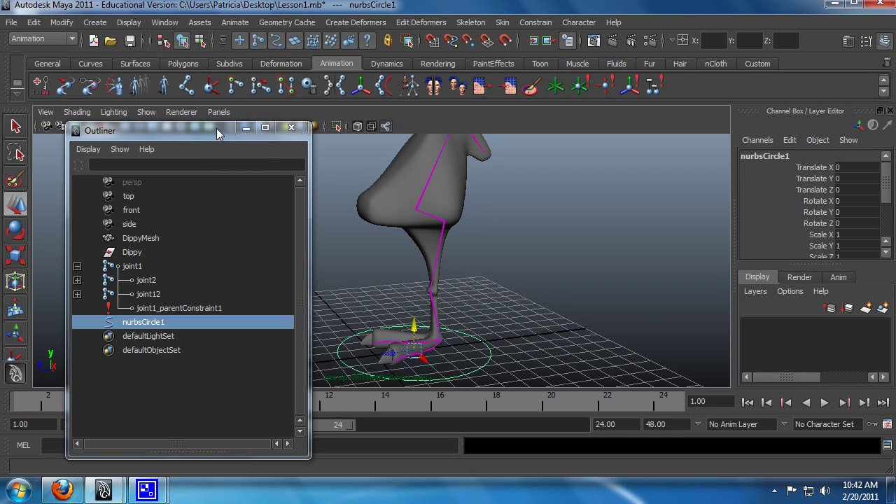
left_click(210, 86)
left_click_drag(490, 266, 465, 184, "alt")
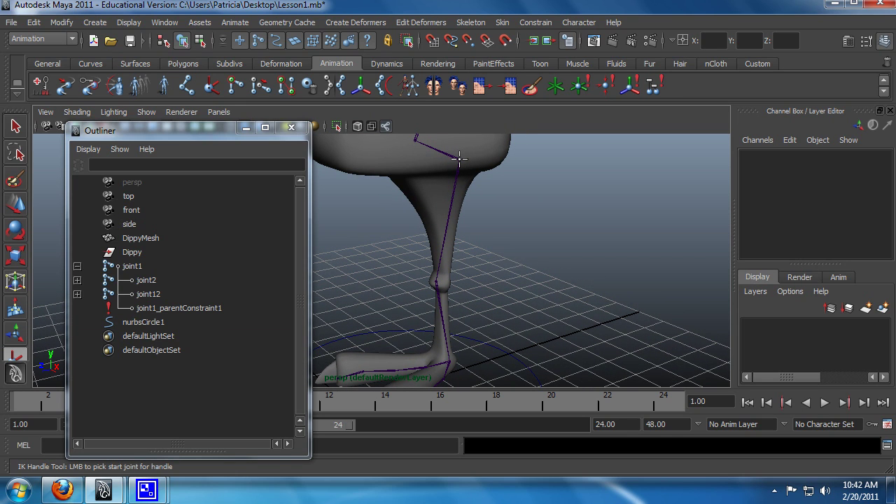
left_click(459, 158)
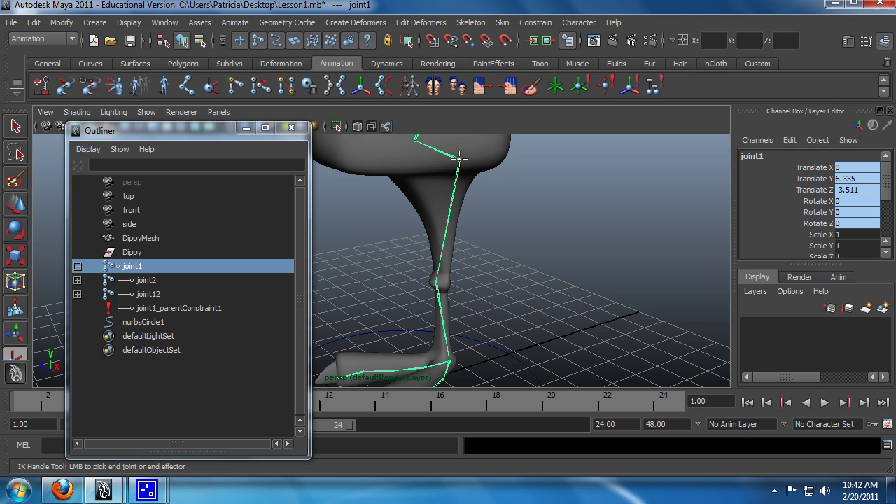
key("q")
left_click(568, 186)
left_click_drag(572, 190, 547, 258, "alt")
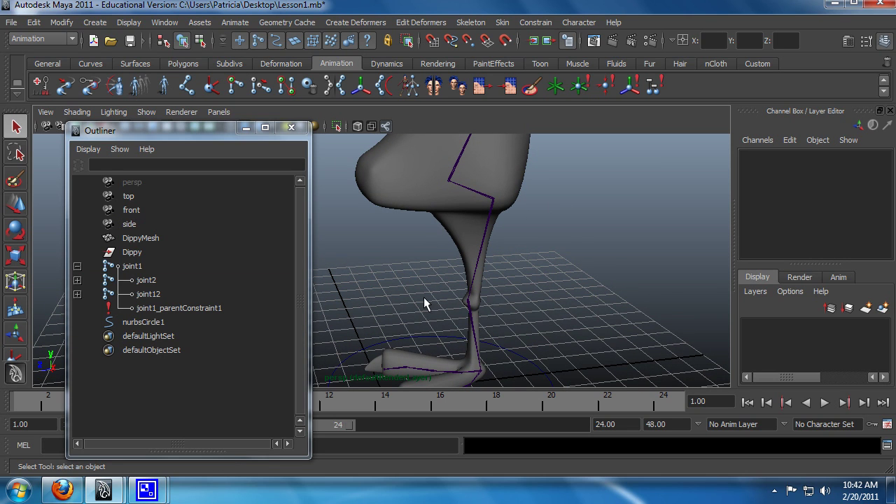
Examine the leg's hip, knee and ankle joints from several angles before placing the IK handle
left_click_drag(424, 294, 479, 295, "alt")
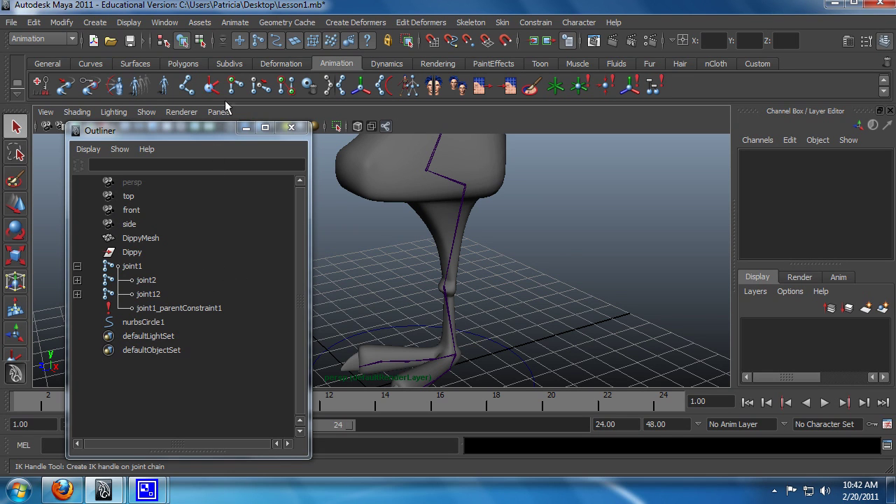
left_click_drag(490, 245, 513, 194, "alt")
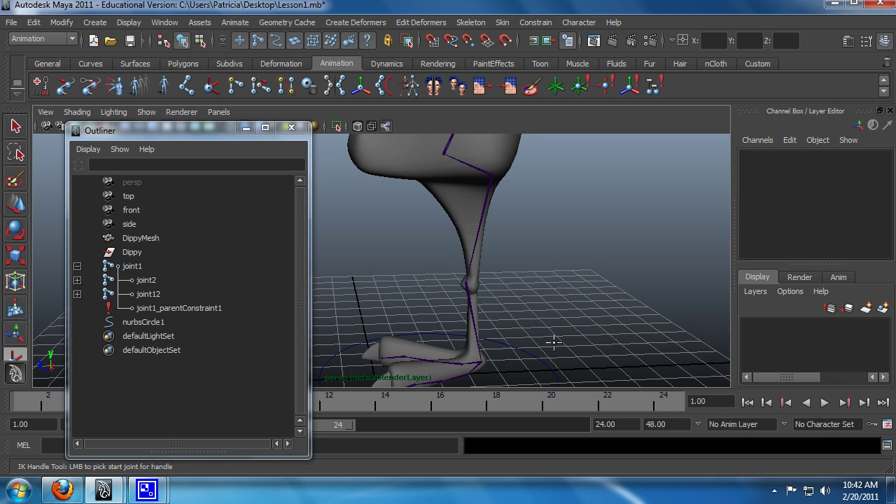
left_click_drag(553, 341, 497, 171, "alt")
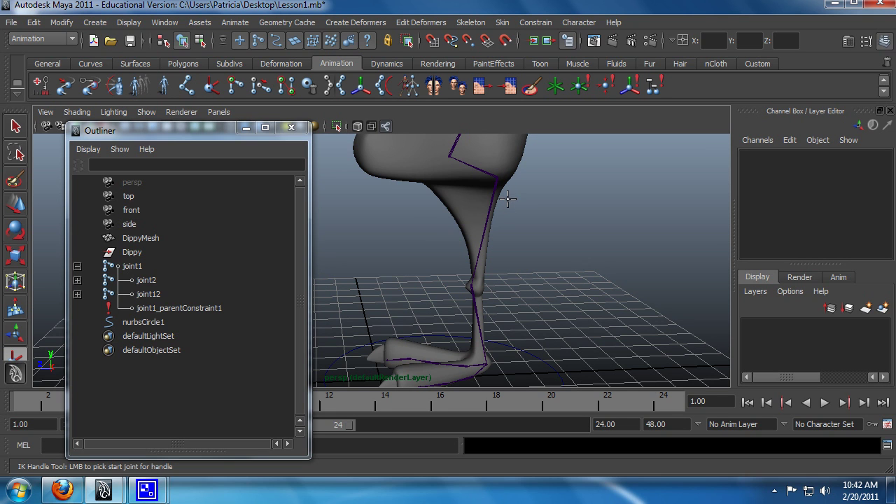
left_click_drag(520, 305, 515, 282, "alt")
middle_click_drag(458, 268, 481, 284, "alt")
left_click_drag(481, 283, 532, 292, "alt")
middle_click_drag(532, 292, 538, 272, "alt")
mouse_move(538, 272)
left_mouse_down("alt")
mouse_move(518, 276)
mouse_move(550, 280)
left_mouse_up("alt")
key("y")
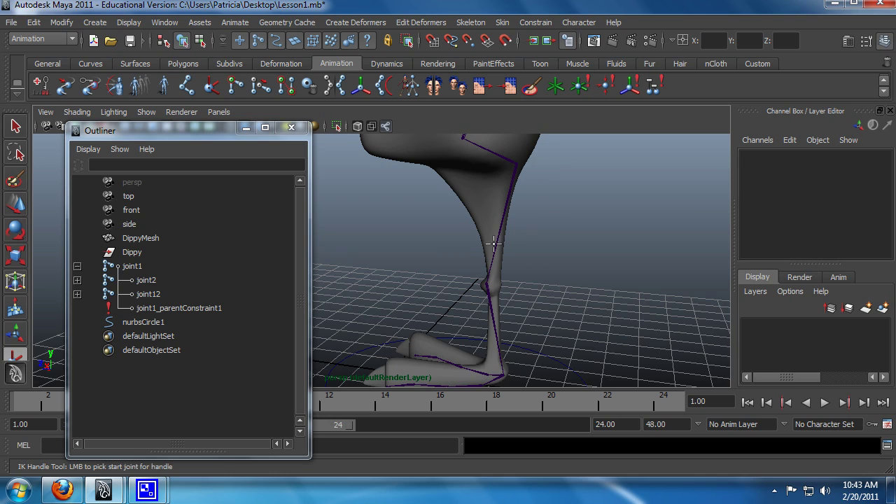
left_click_drag(551, 224, 516, 194, "alt")
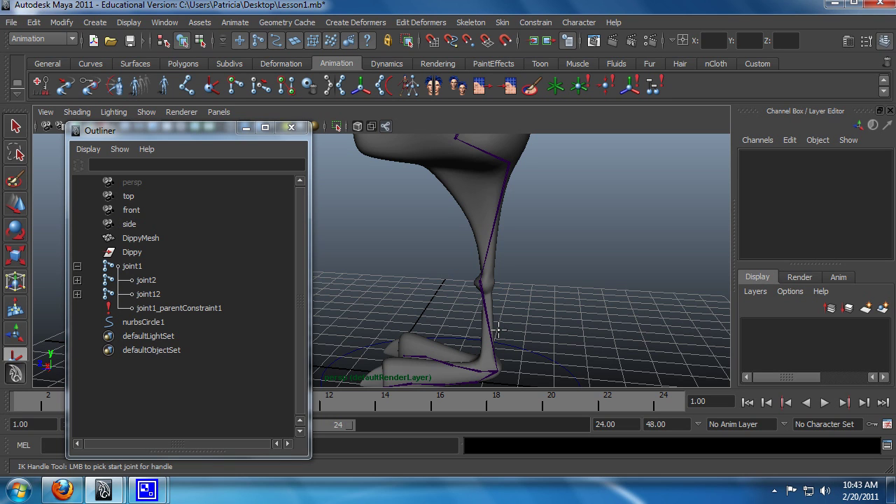
left_click_drag(499, 329, 513, 300, "alt")
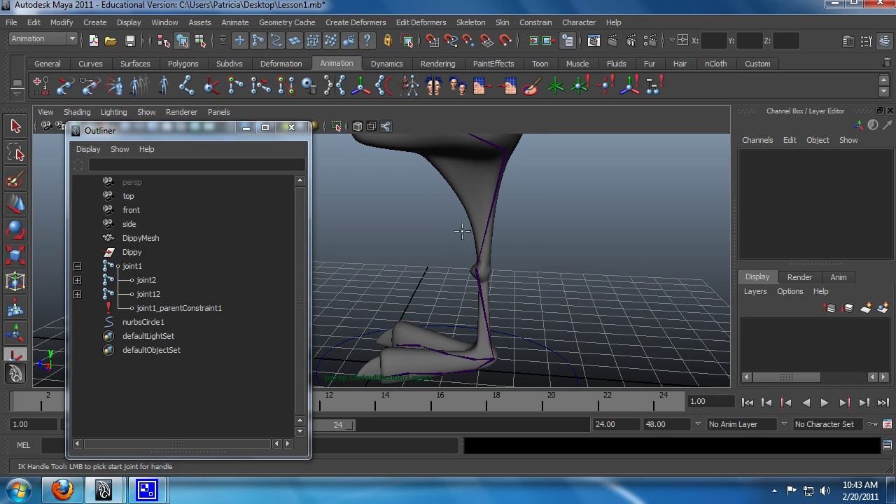
left_click_drag(439, 226, 540, 228, "alt")
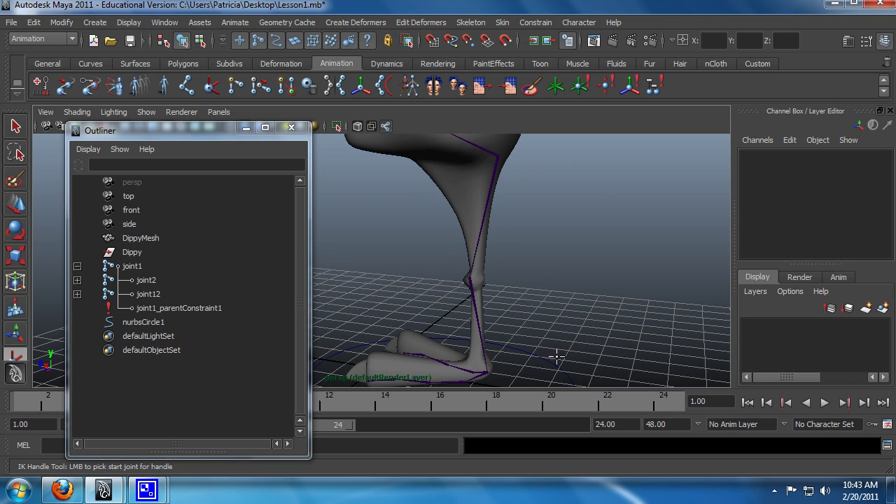
Create an IK handle on the leg with the IK Handle Tool, starting at the hip joint joint1 and ending at the ankle joint
left_click(212, 87)
left_click(497, 154)
left_click_drag(602, 360, 613, 281, "alt")
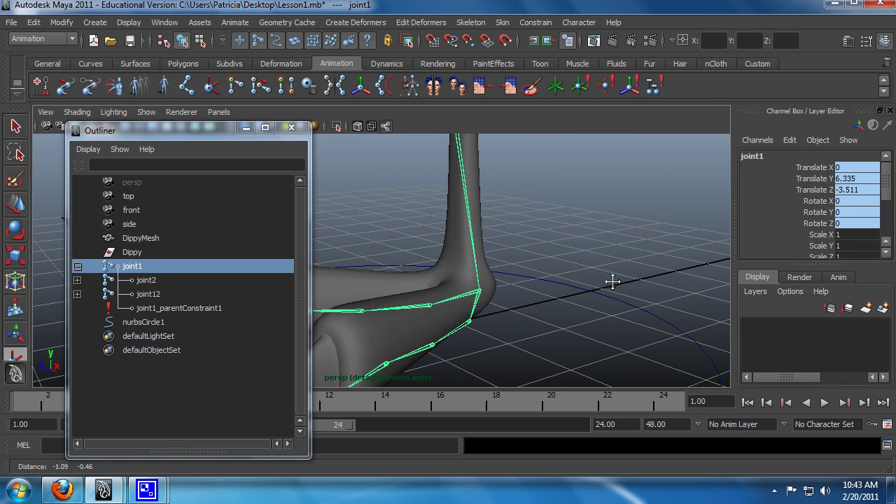
left_click(479, 289)
left_click_drag(479, 290, 532, 296, "alt")
Test the leg's IK by moving ikHandle1 about 1.7 units straight up, and undo the move
key("w")
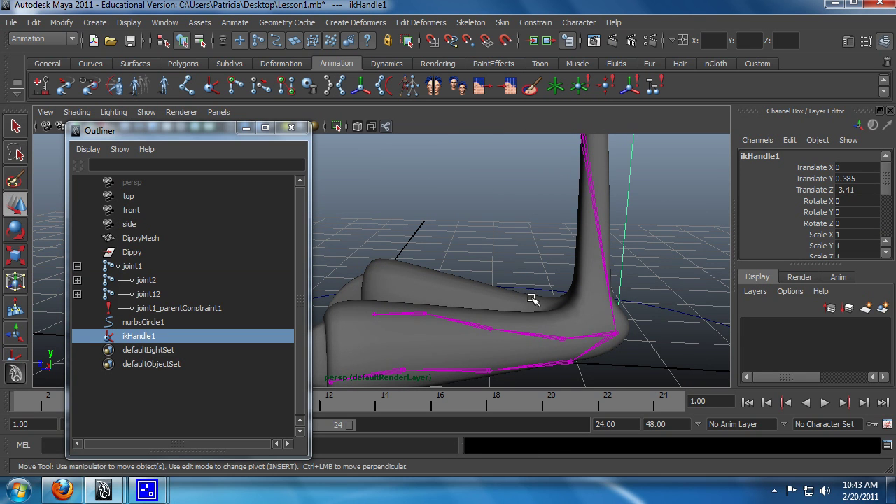
left_click_drag(630, 293, 543, 326, "alt")
right_click_drag(512, 306, 537, 331, "alt")
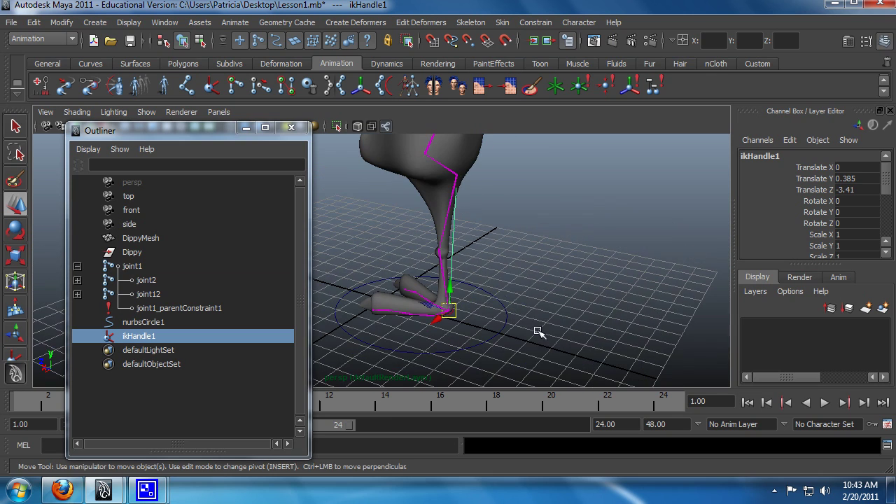
left_click_drag(451, 288, 449, 254)
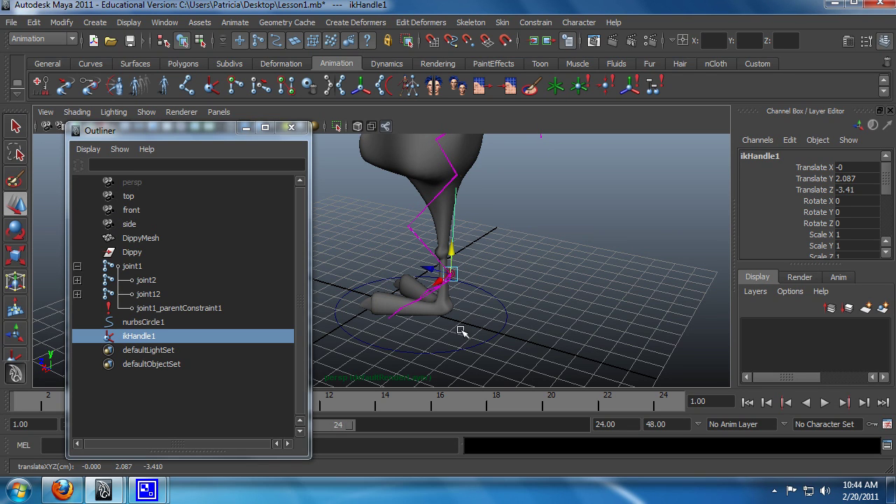
key("ctrl+z")
Test the leg's IK by moving the hip joint joint1 about 2.9 units straight down, and undo the move
key("q")
left_click(455, 181)
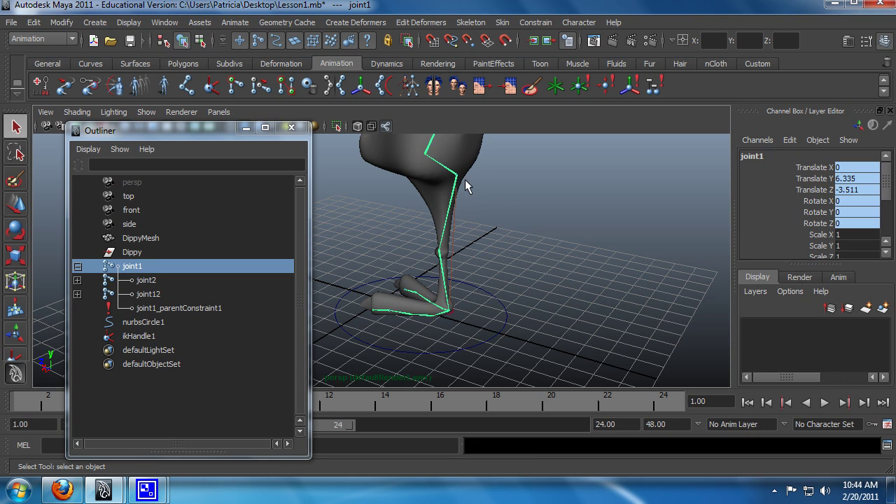
key("w")
middle_click_drag(459, 153, 610, 279, "alt")
middle_click_drag(607, 228, 558, 199, "alt")
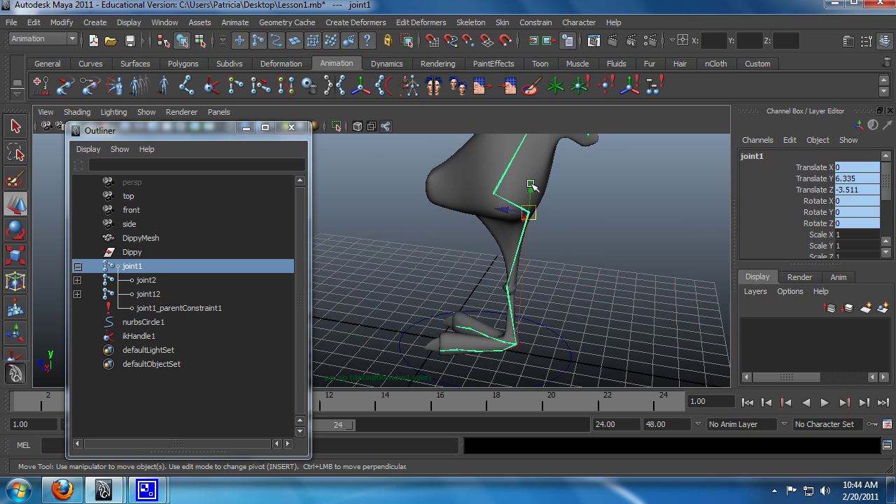
left_click_drag(532, 188, 522, 255)
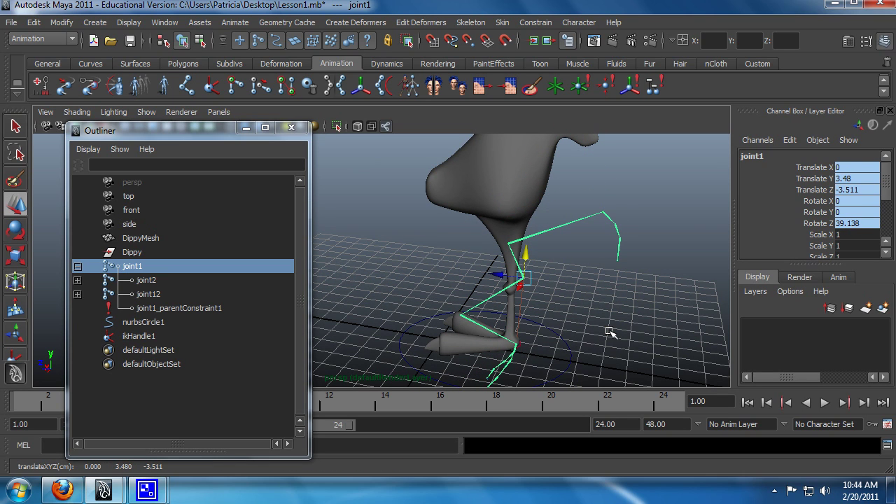
key("ctrl+z")
key("ctrl+z")
Test-move ikHandle1 at the ankle about 2.64 units straight up, and undo the move
left_click_drag(609, 333, 531, 314, "alt")
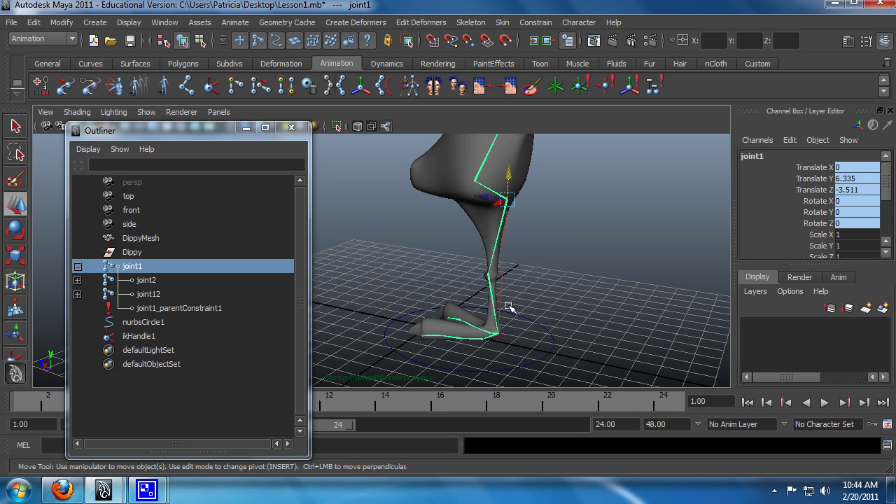
key("q")
left_click(499, 332)
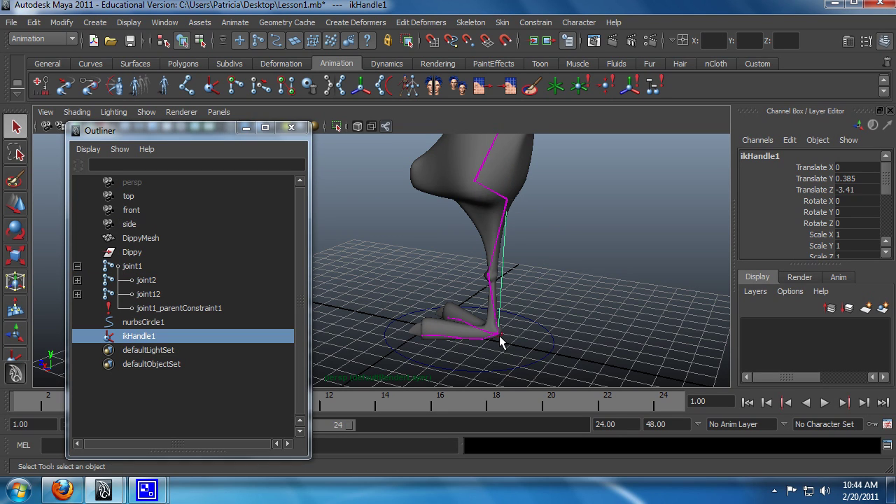
key("w")
left_click_drag(504, 311, 508, 251)
left_click_drag(475, 320, 555, 295, "alt")
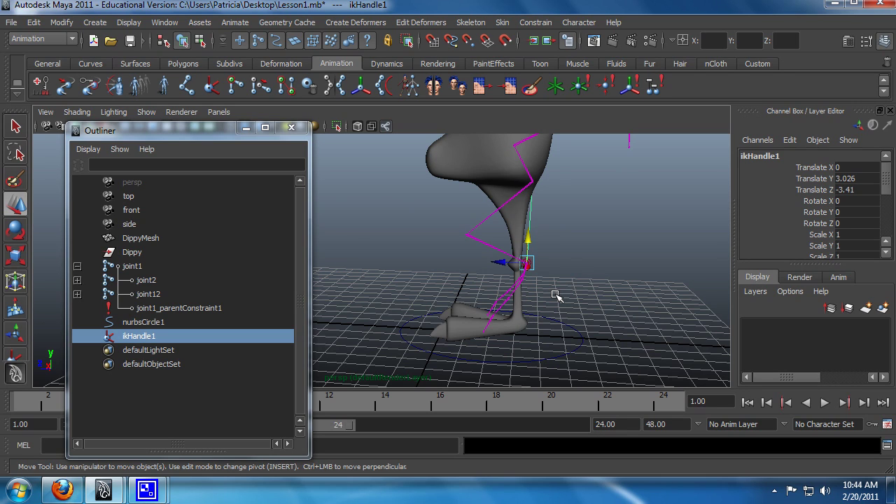
key("ctrl+z")
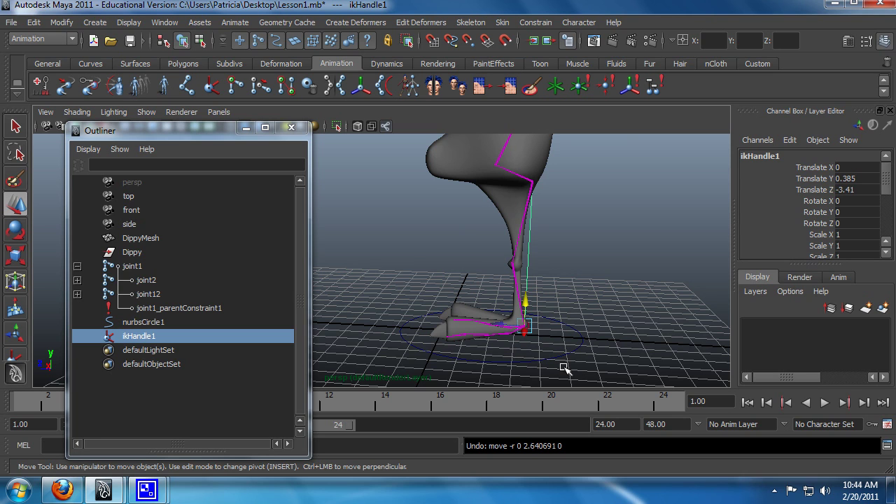
Test-move the hip joint joint1 straight down once more, and undo the move
key("q")
left_click(536, 183)
key("e")
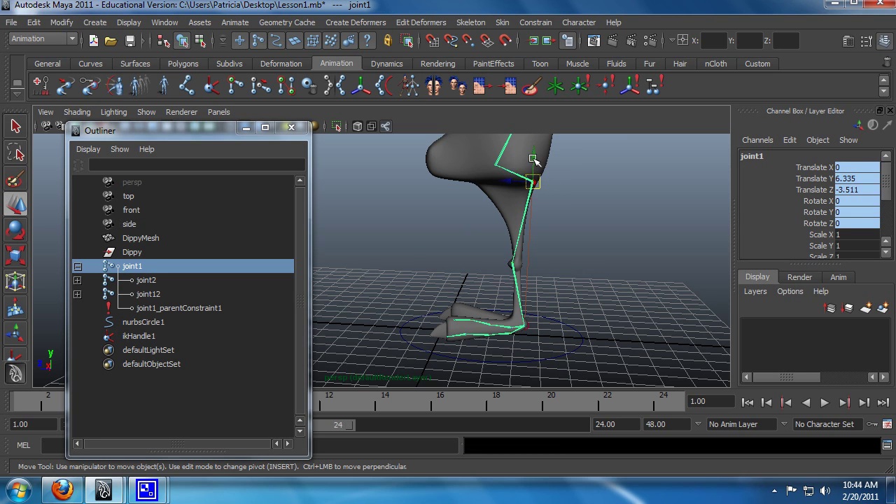
left_click_drag(536, 160, 529, 210)
left_click_drag(529, 209, 534, 300, "alt")
key("ctrl+z")
key("ctrl+z")
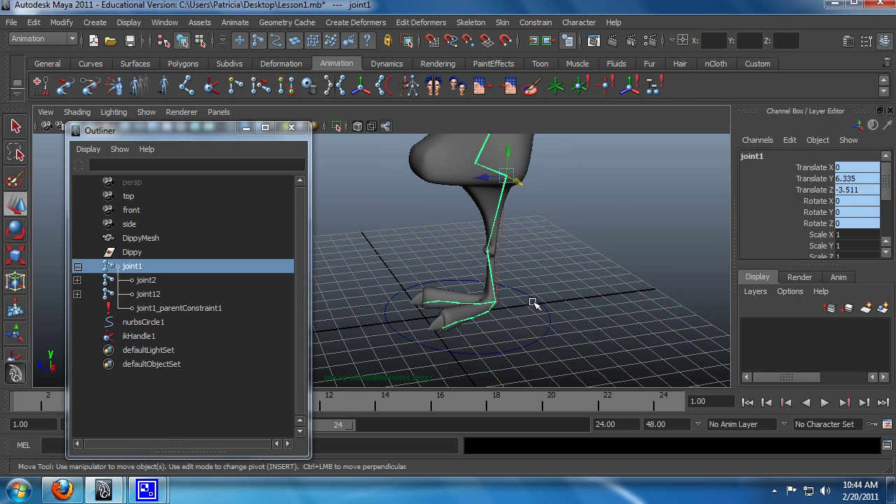